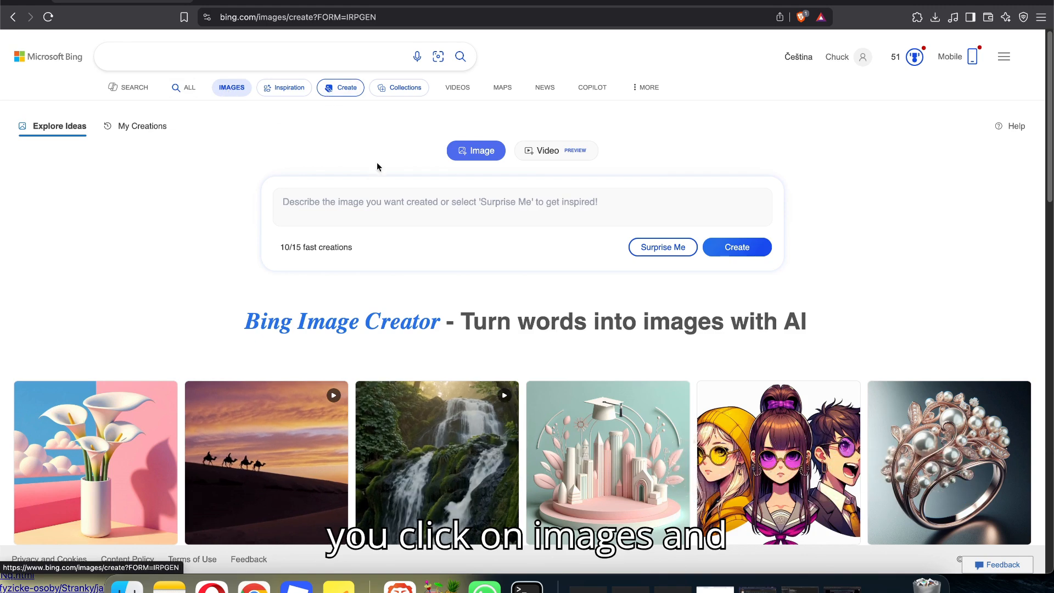
Create images from the prompt "generate image of a young couple taking walk"
click(423, 212)
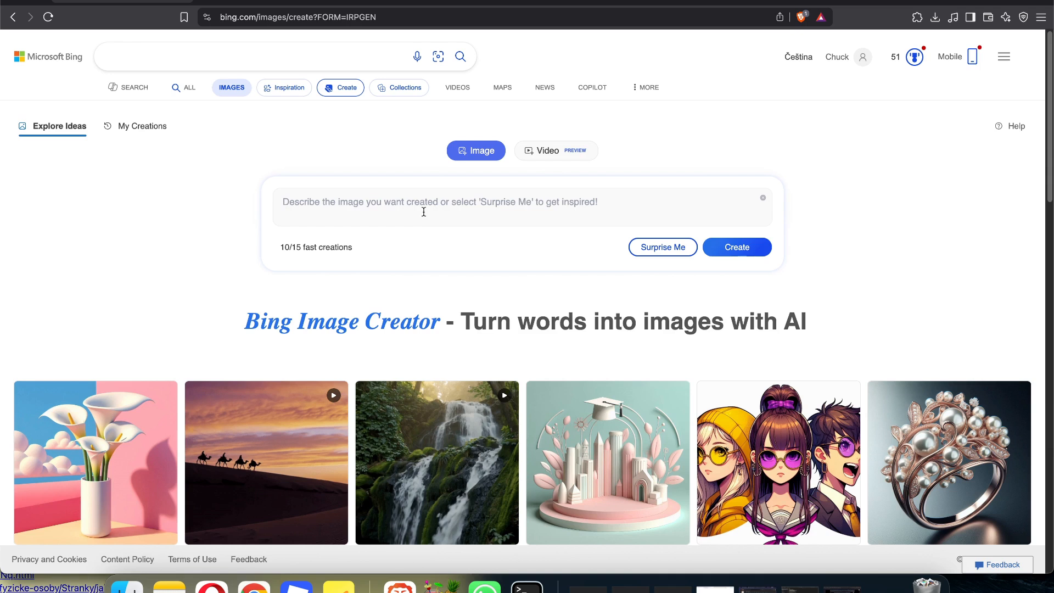
text(gener)
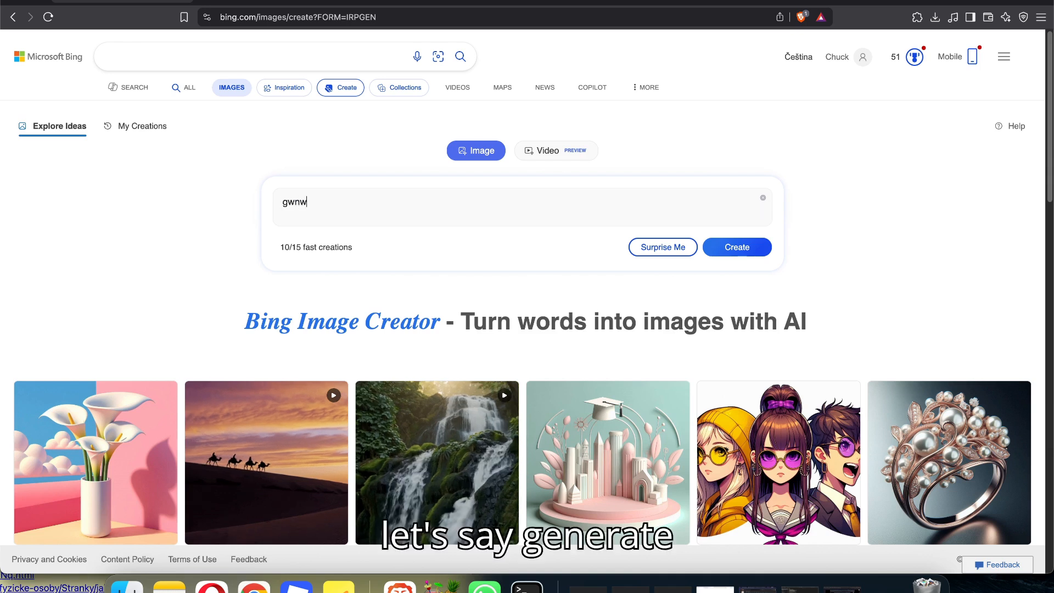
key(BackSpace)
key(BackSpace)
key(BackSpace)
key(BackSpace)
text(w)
text(e)
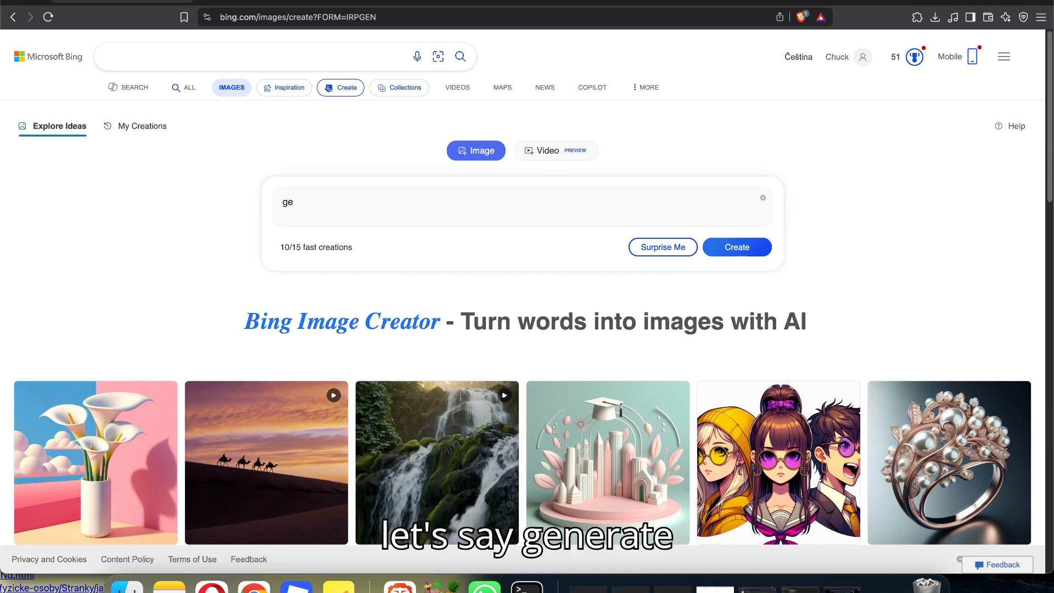
text(nerate )
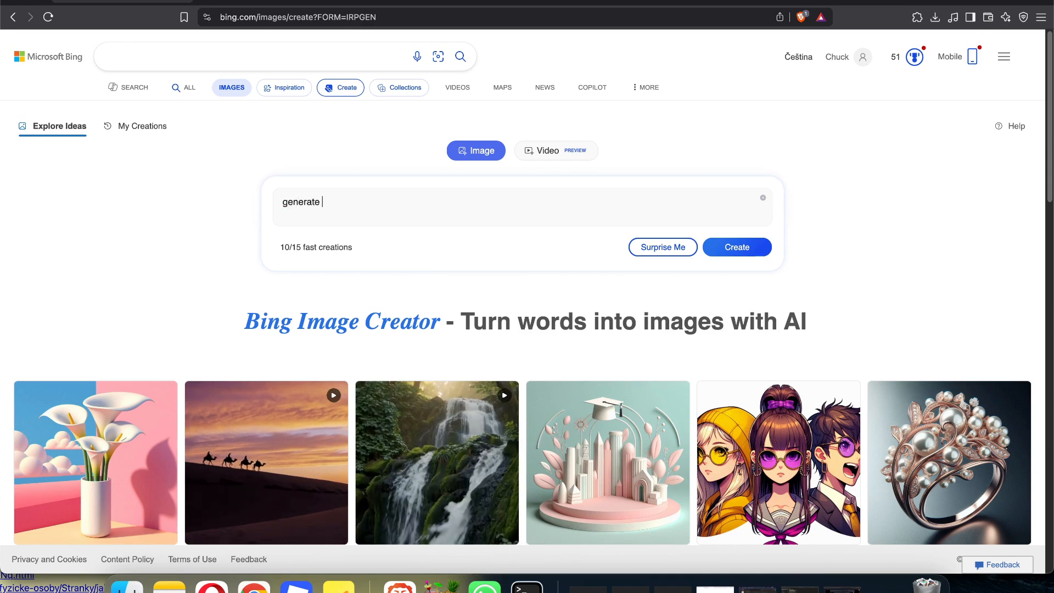
text(image of)
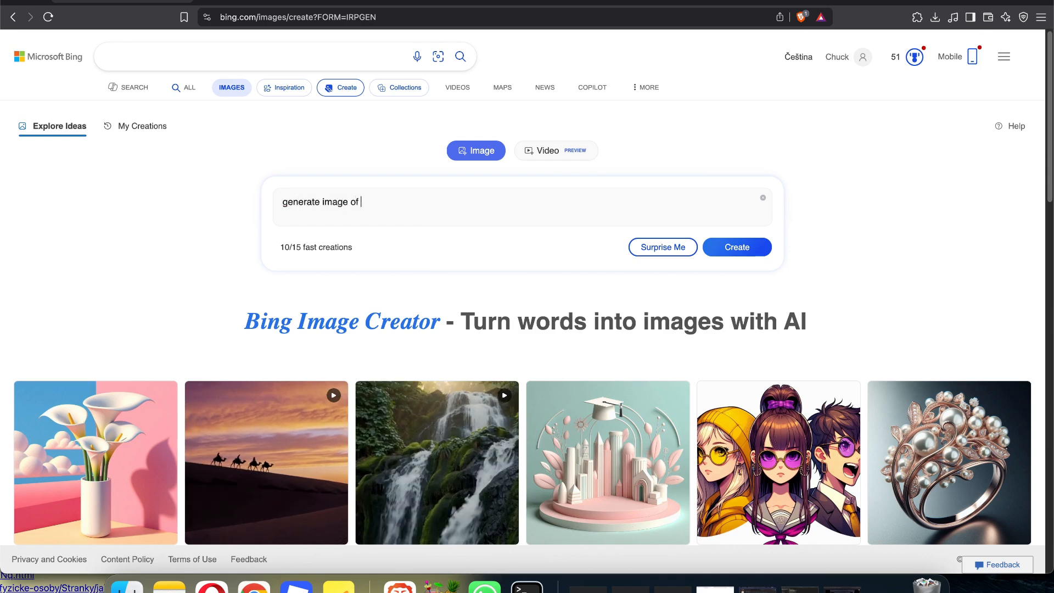
text( a )
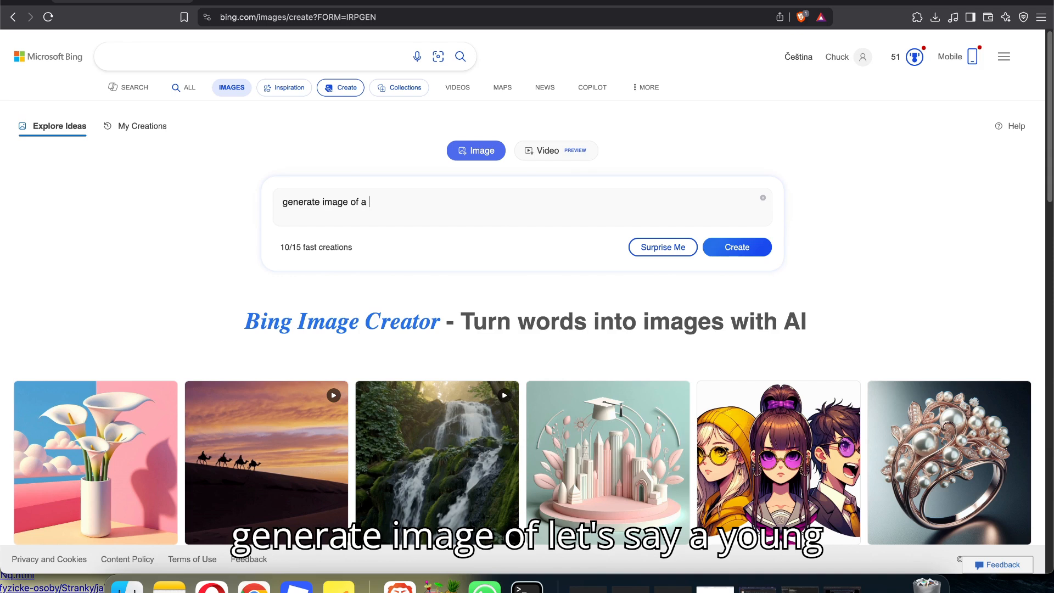
text(young couple)
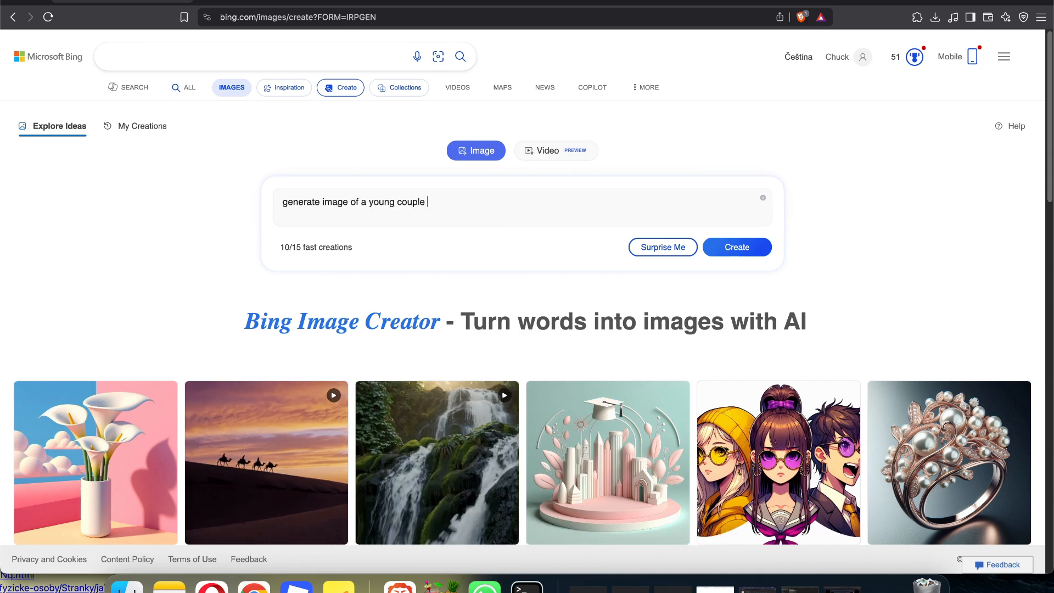
text( taking w)
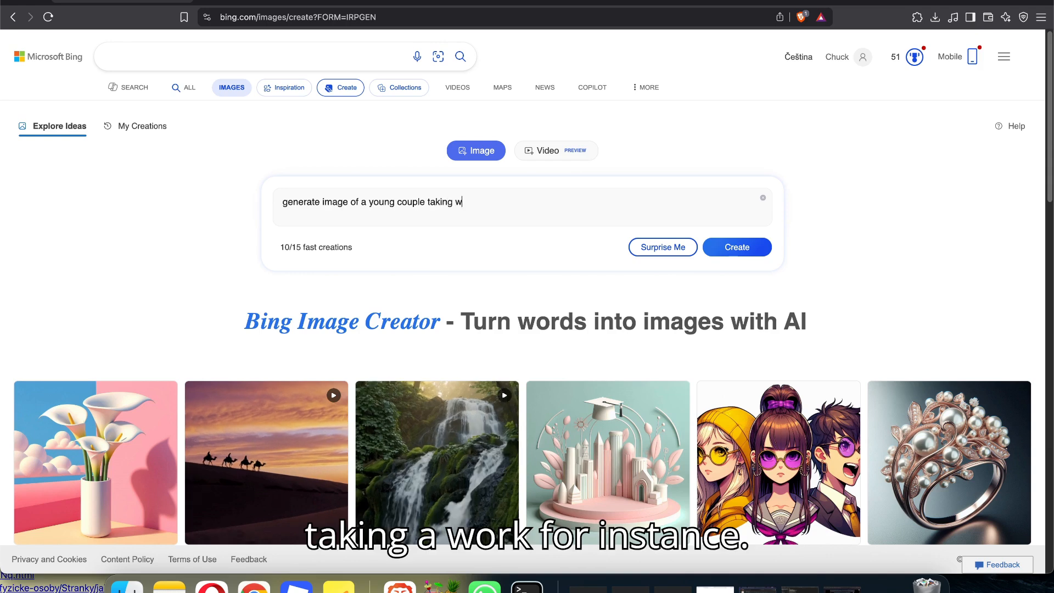
text(alk)
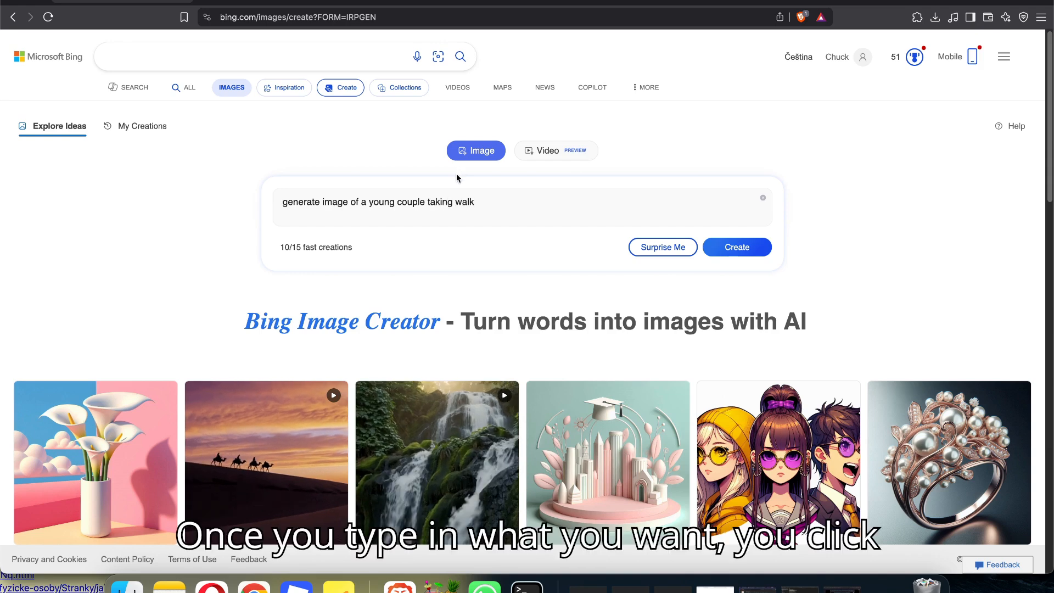
click(732, 245)
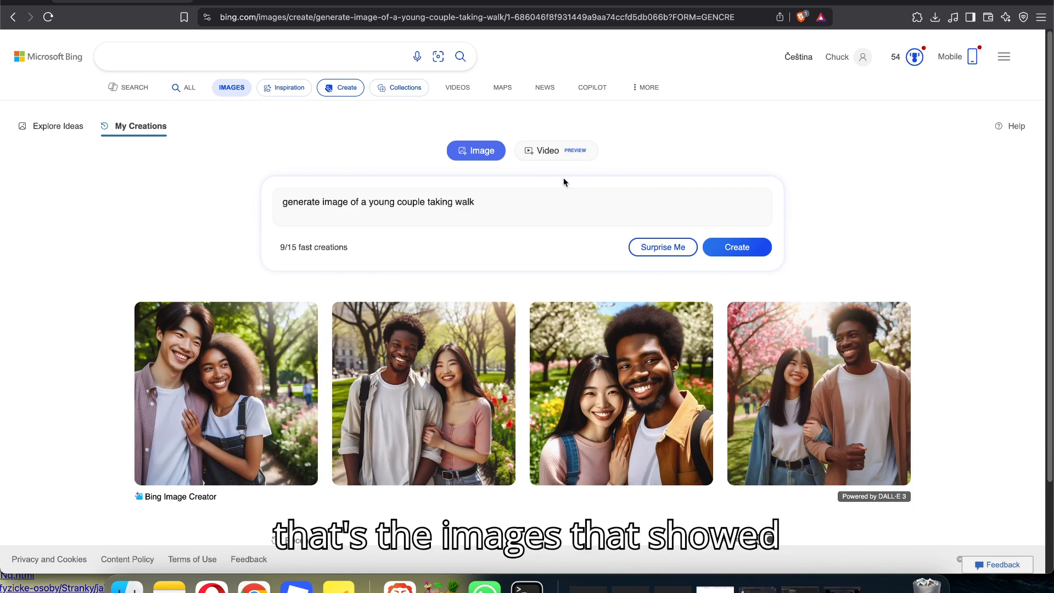
Extend the prompt with "in a beautiful european city" and create a new set of images
click(513, 203)
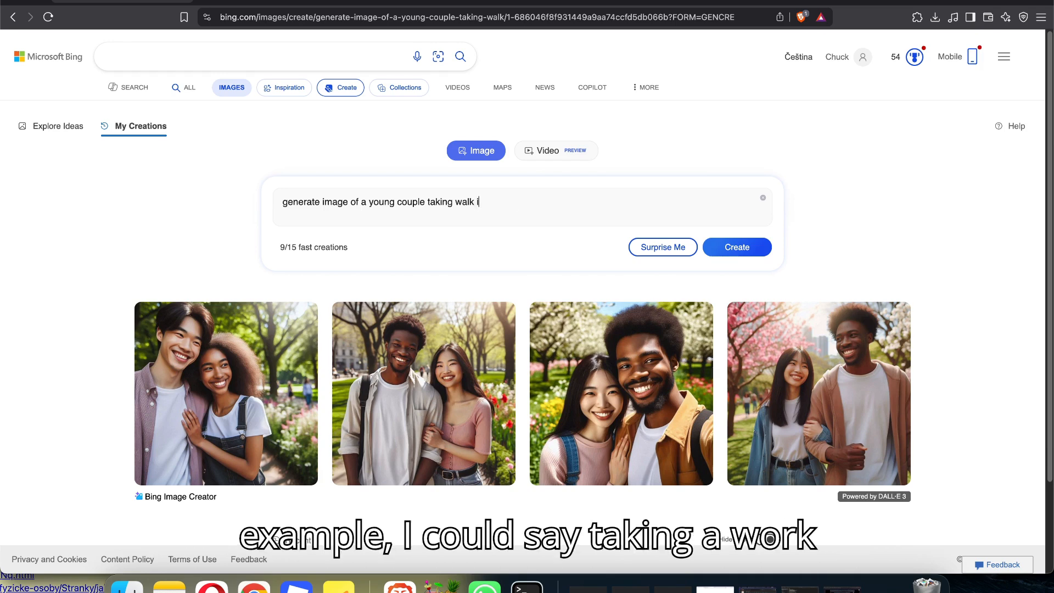
text(n a europea)
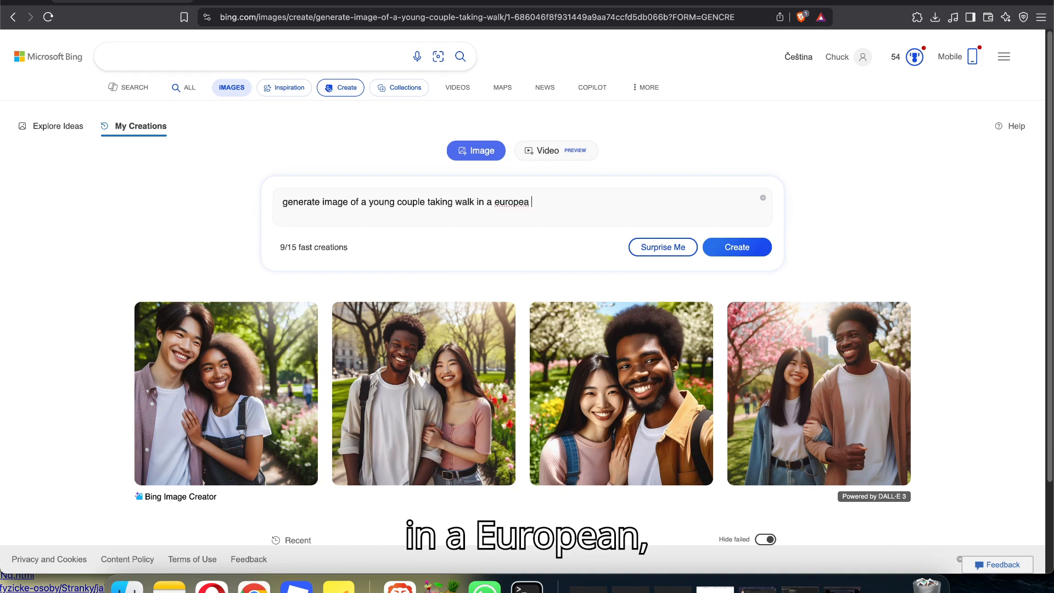
key(BackSpace)
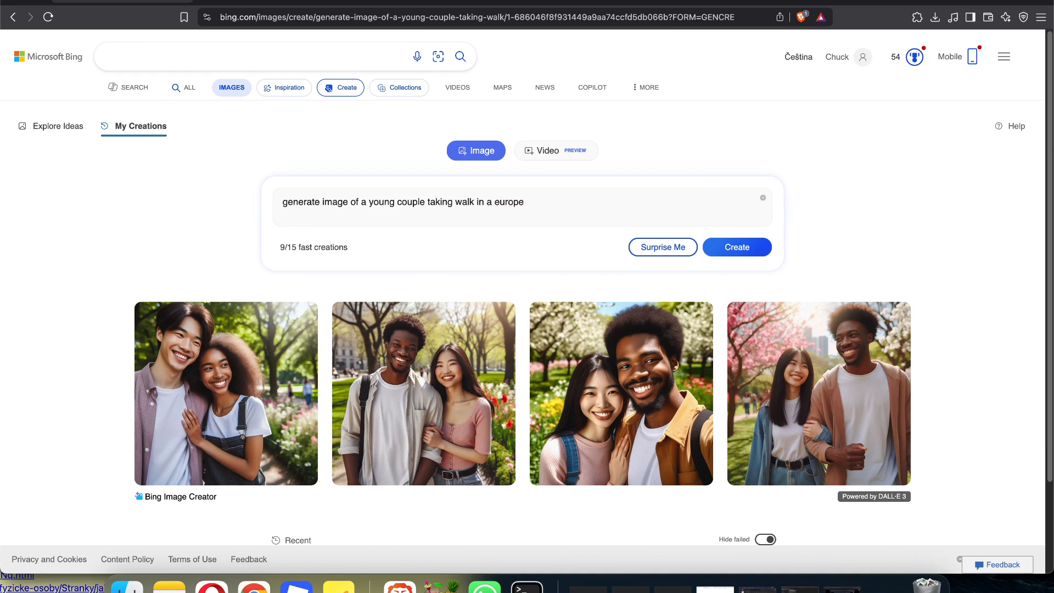
text(an)
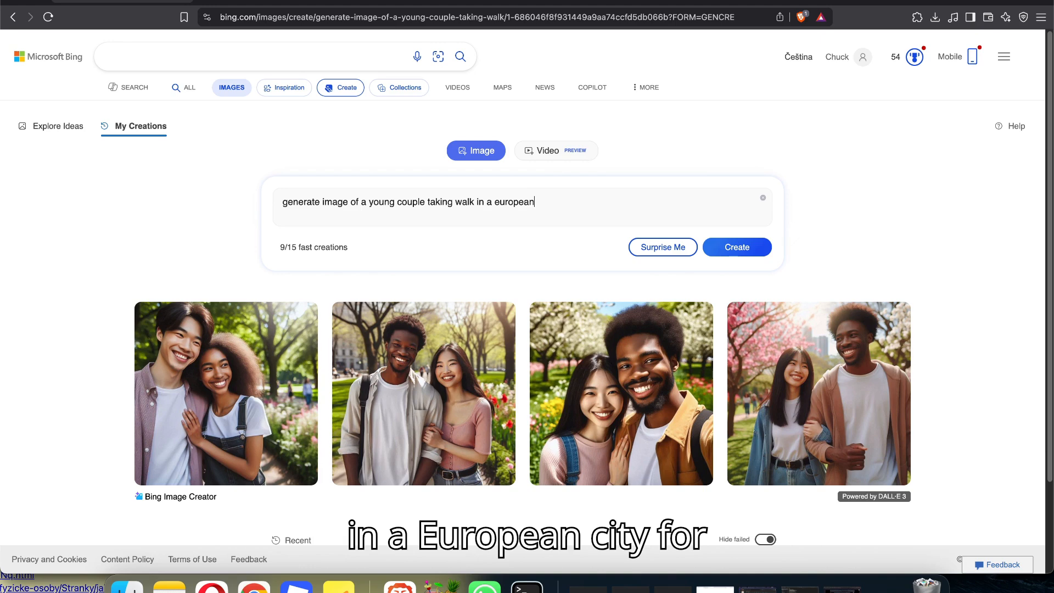
text( city)
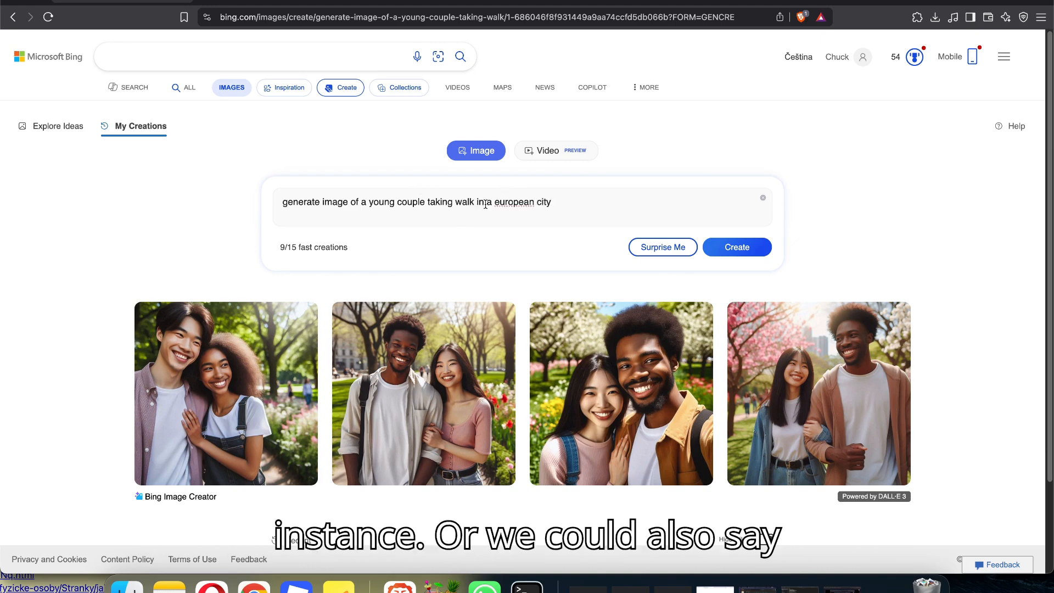
text(beautif)
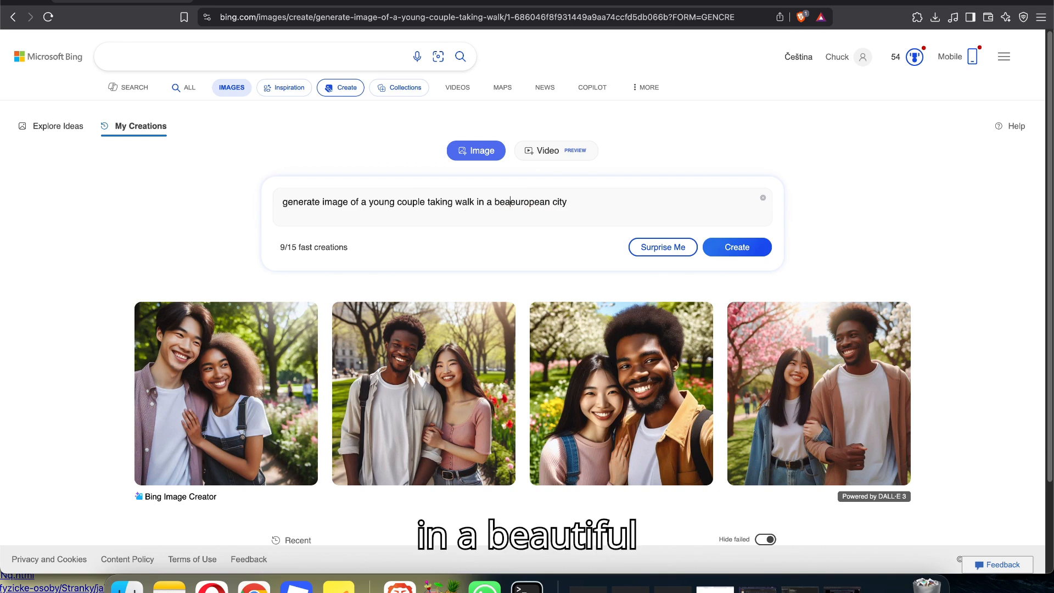
text(ul)
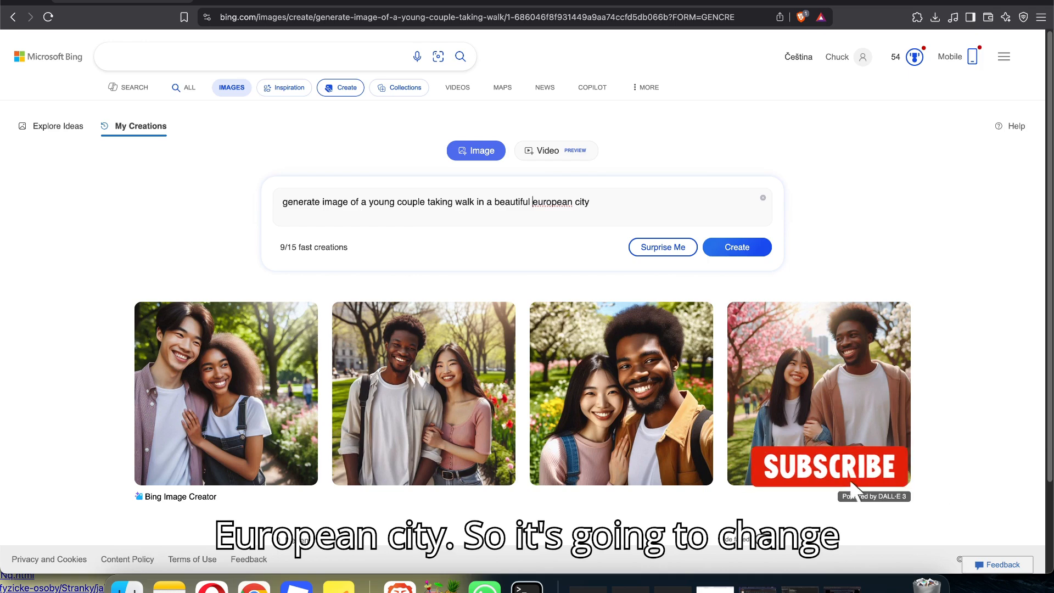
click(751, 251)
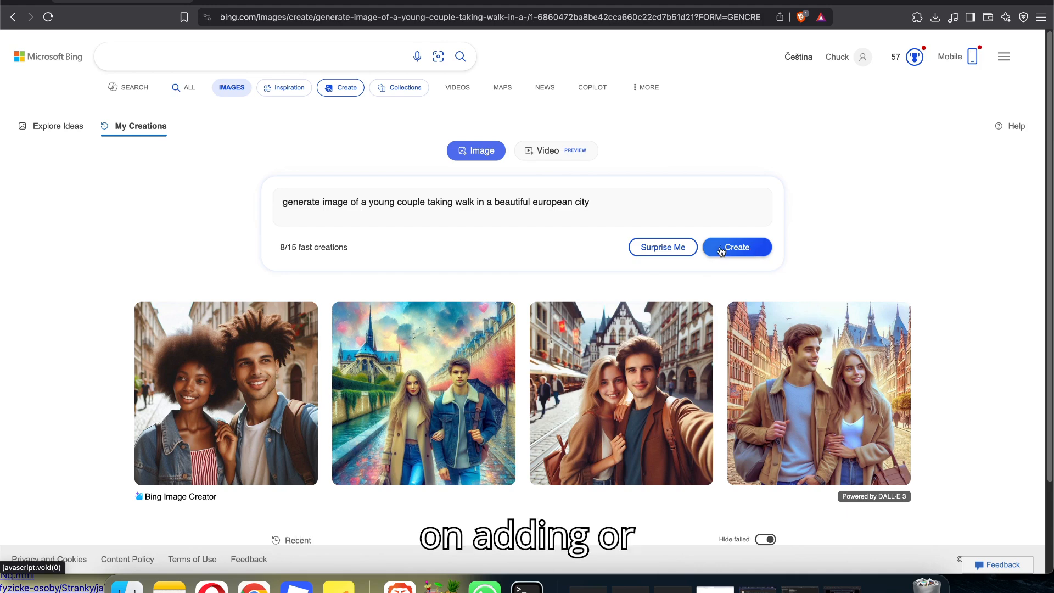
Insert "frozen" before "european city" in the prompt and create the images again
click(530, 203)
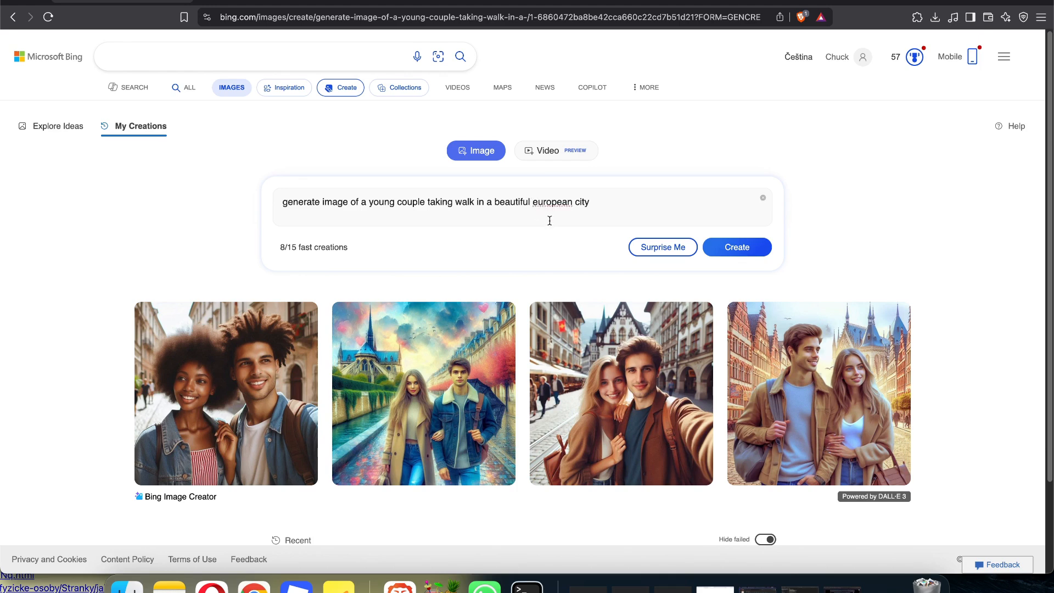
text(cold)
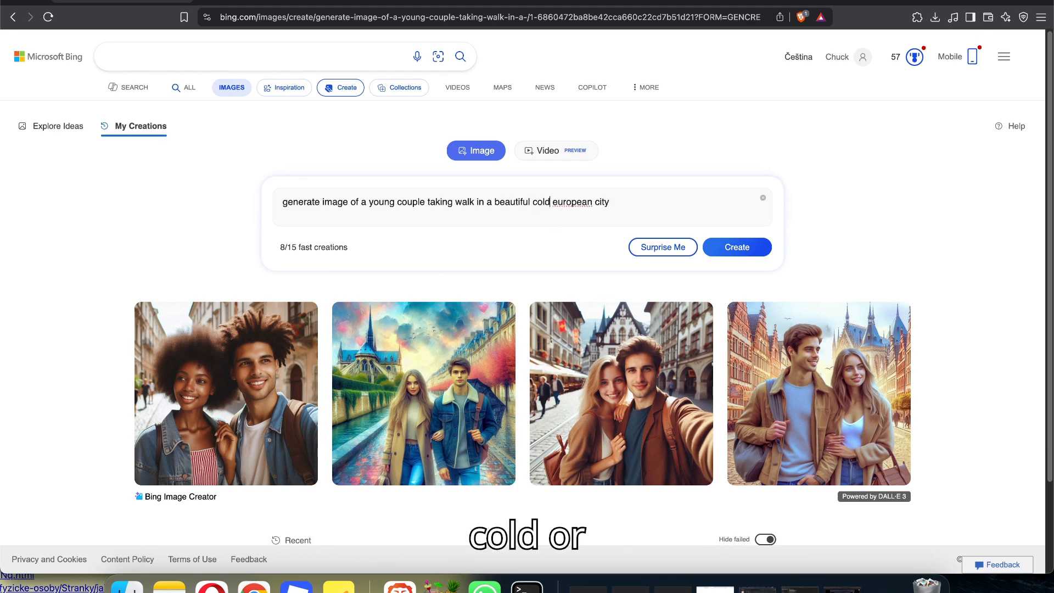
key(BackSpace)
key(BackSpace)
key(BackSpace)
key(BackSpace)
text(fr)
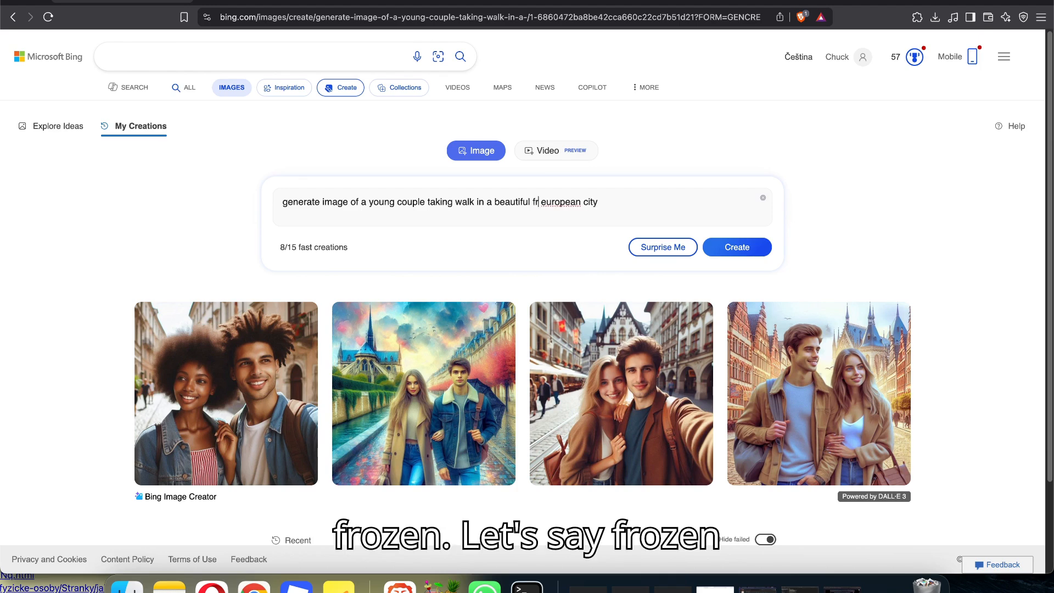
text(ozen)
key(BackSpace)
key(BackSpace)
key(BackSpace)
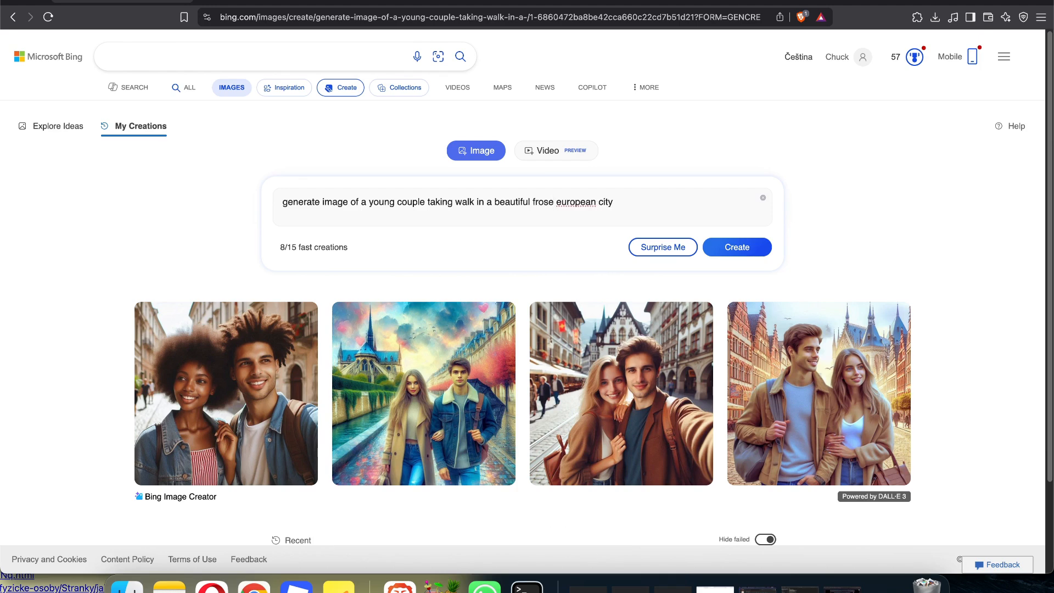
text(zen)
click(736, 247)
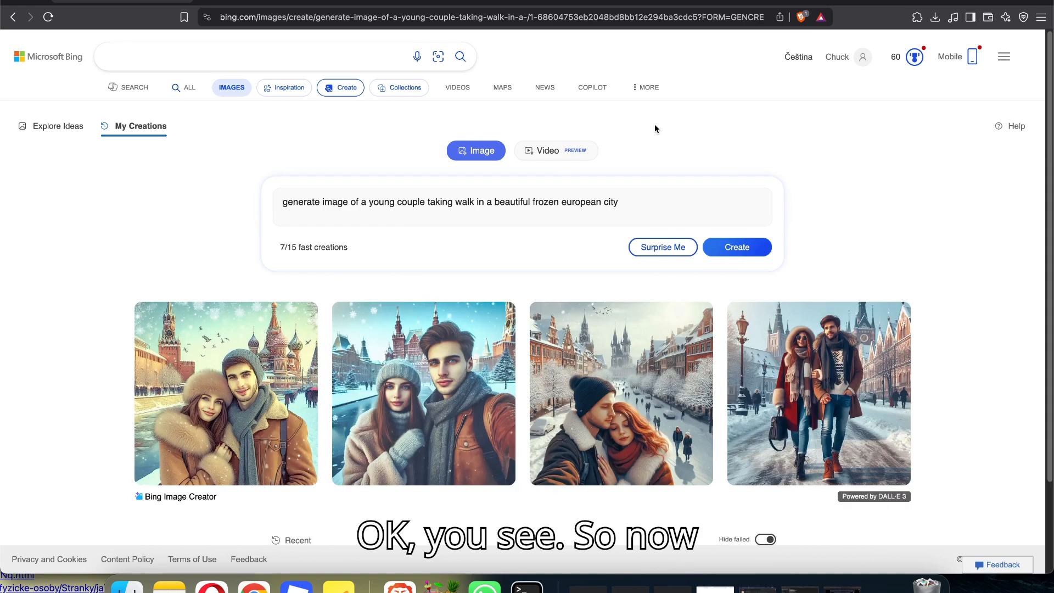
Add "surreal atmosphare" to the end of the prompt and create another set of images
click(660, 201)
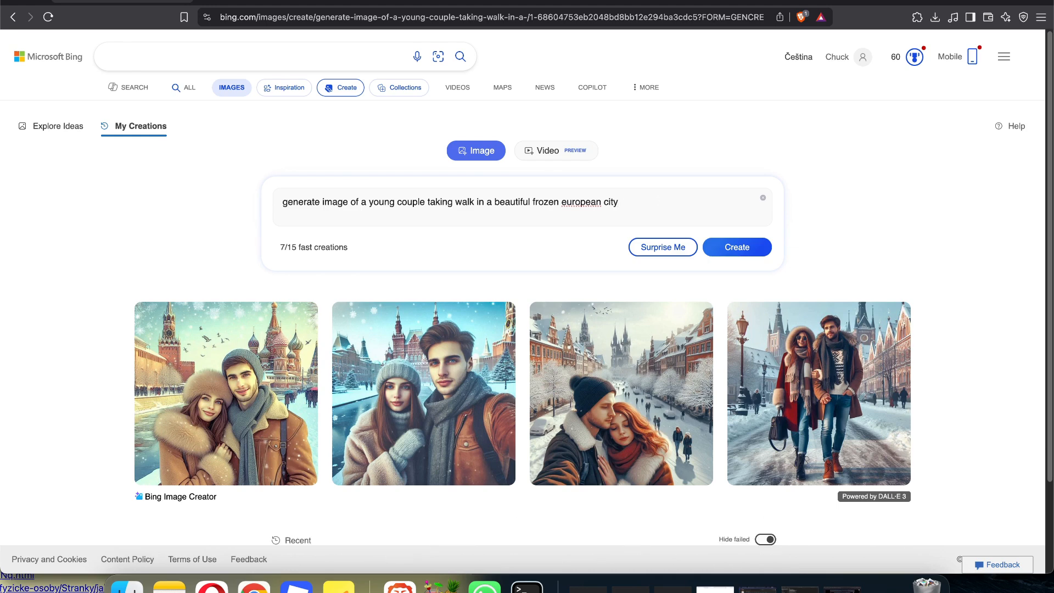
text(surr)
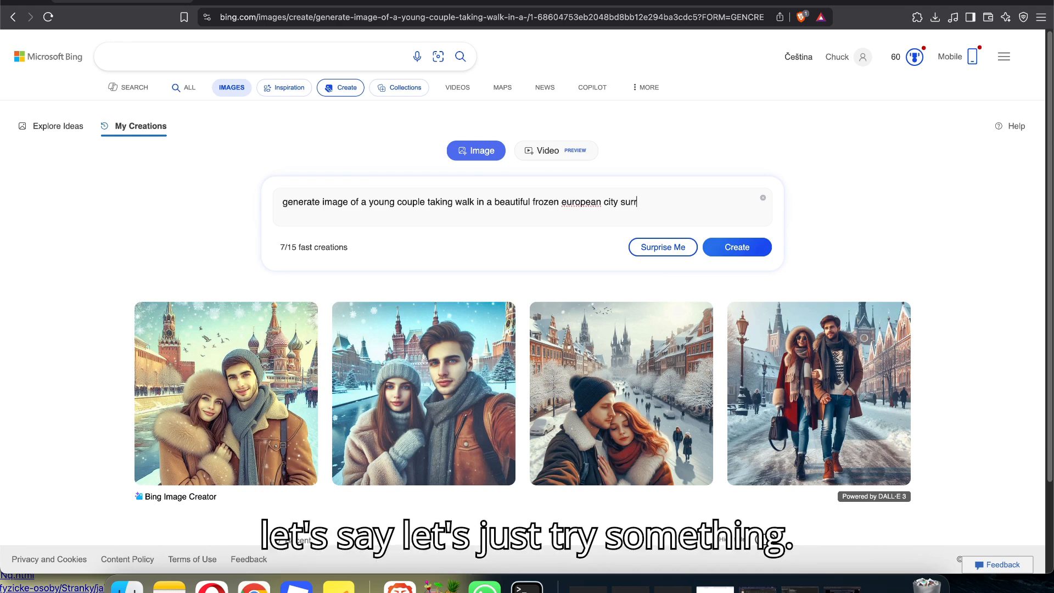
text(eal a)
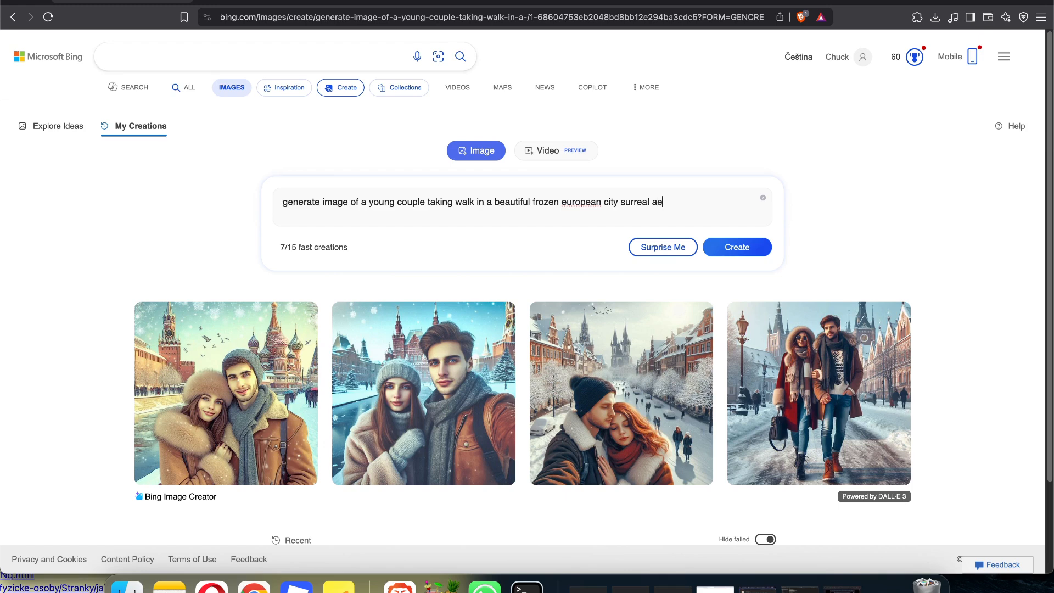
text(tmos)
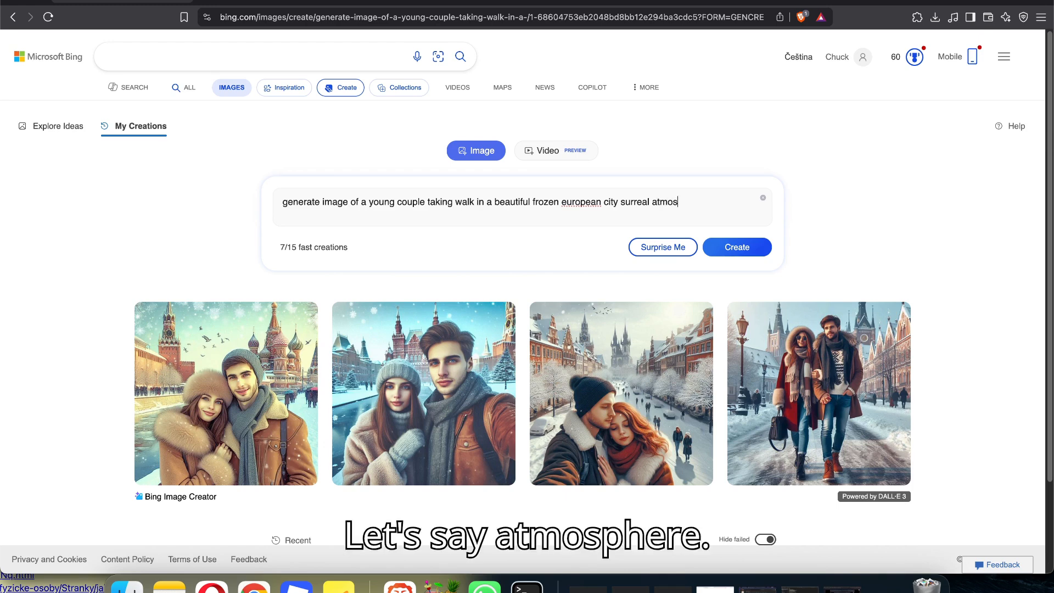
text(pha)
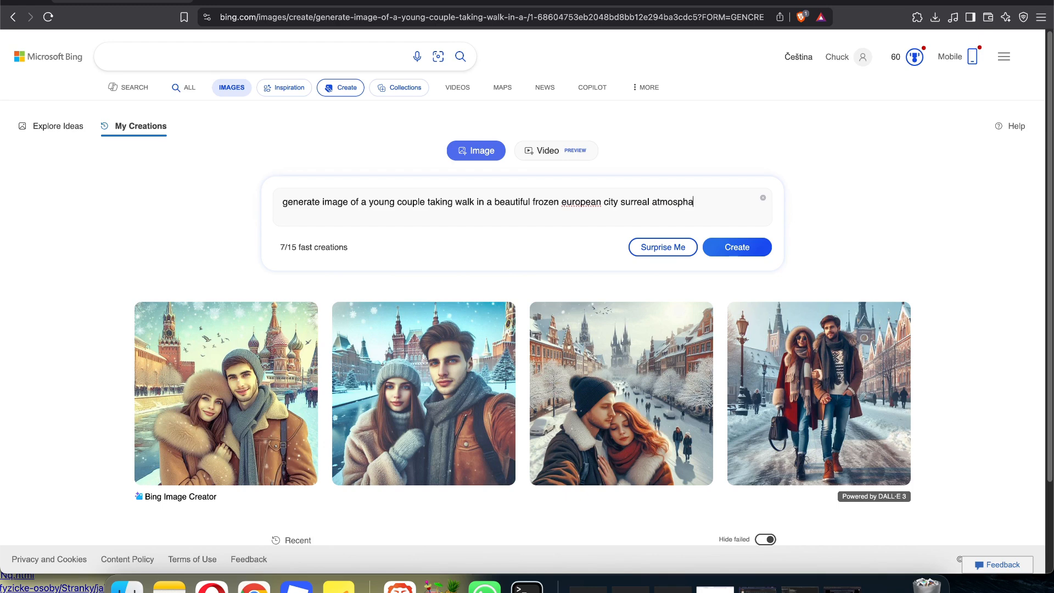
text(re)
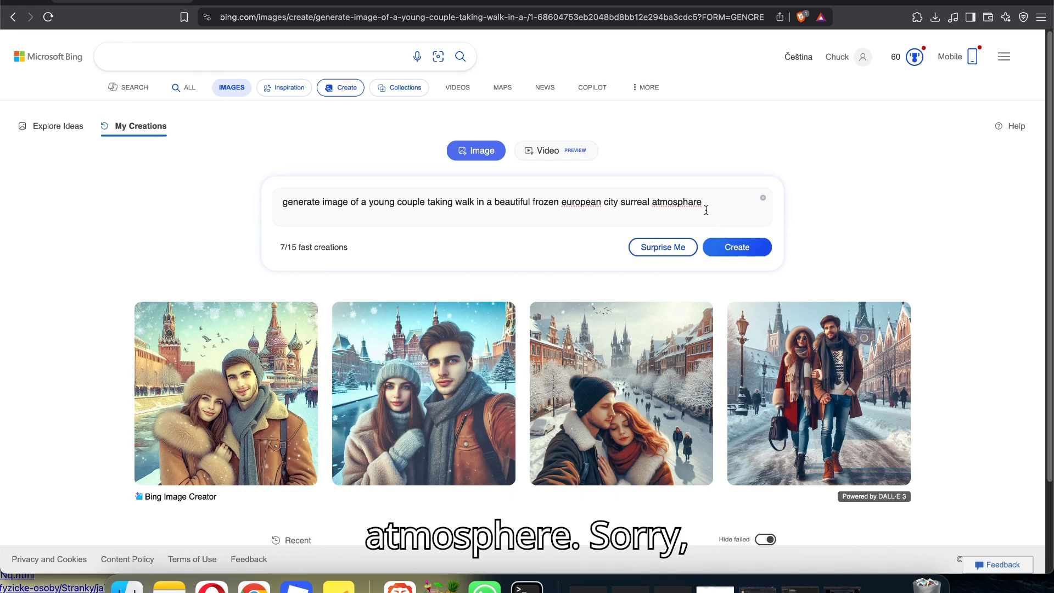
click(728, 241)
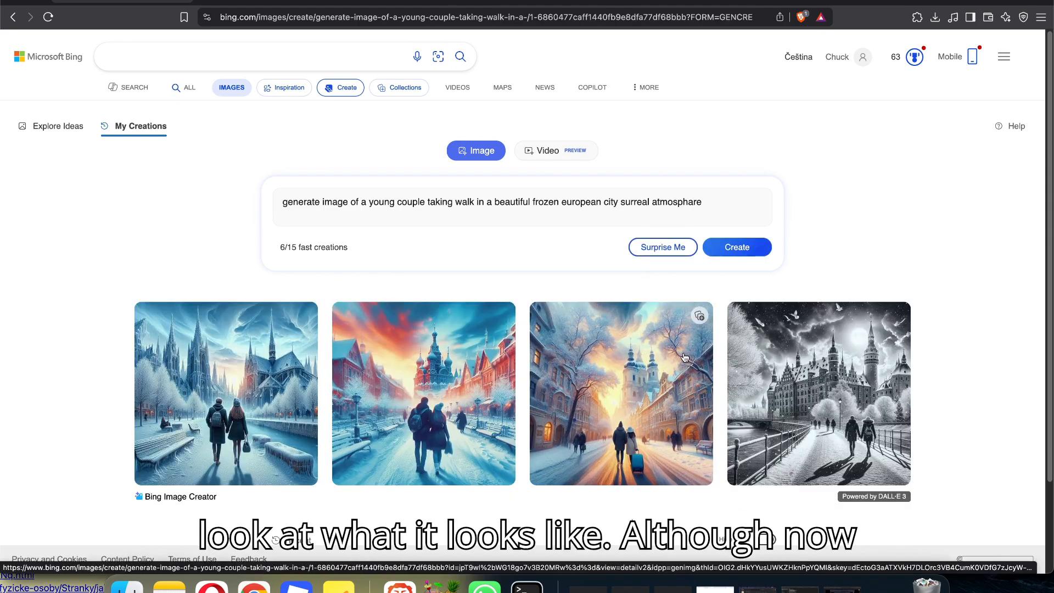
scroll(684, 357, down, 2)
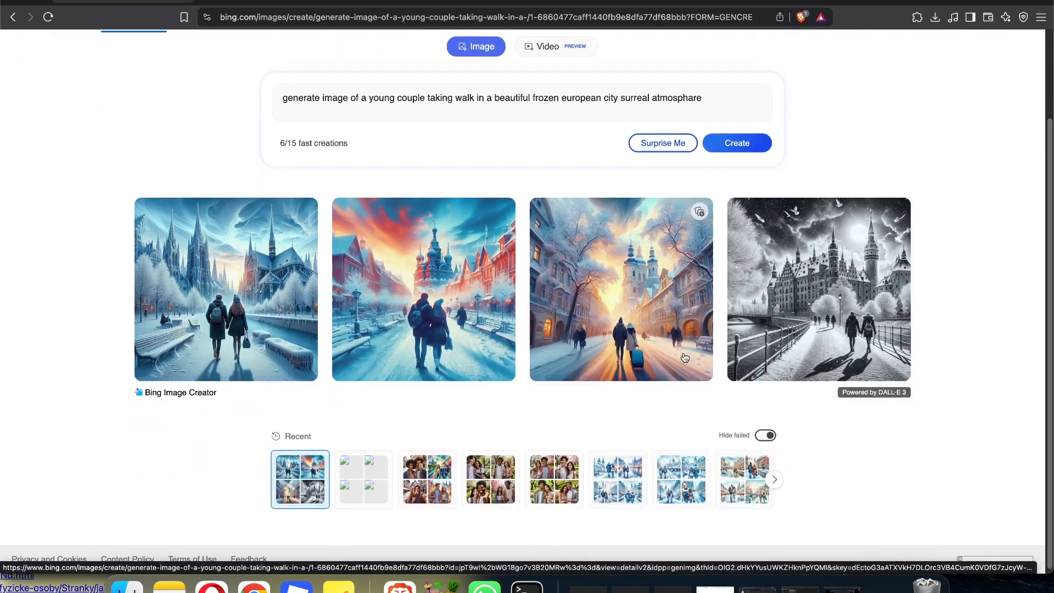
scroll(684, 357, up, 1)
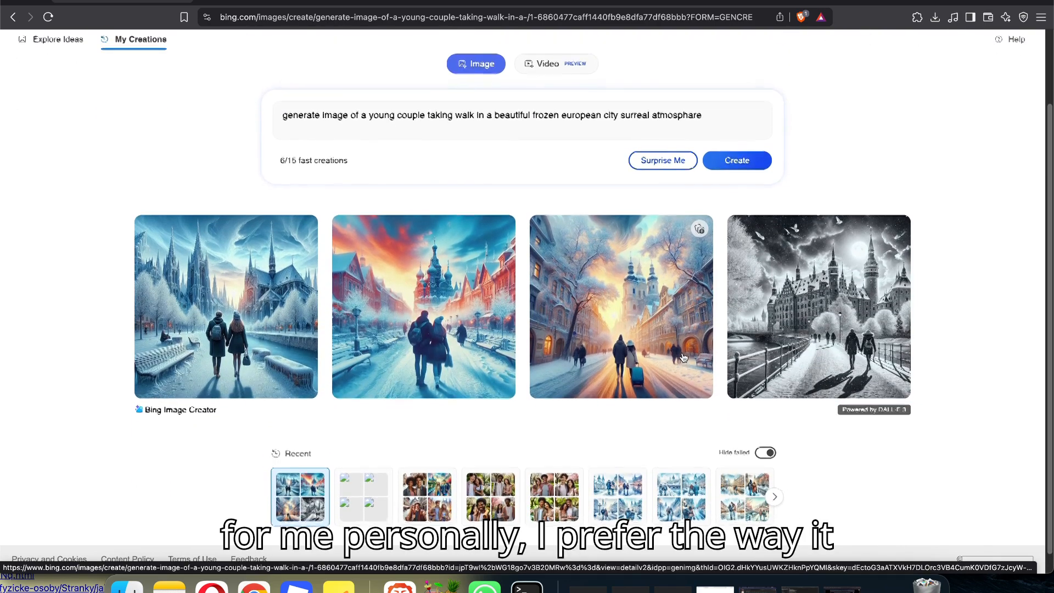
scroll(683, 358, up, 2)
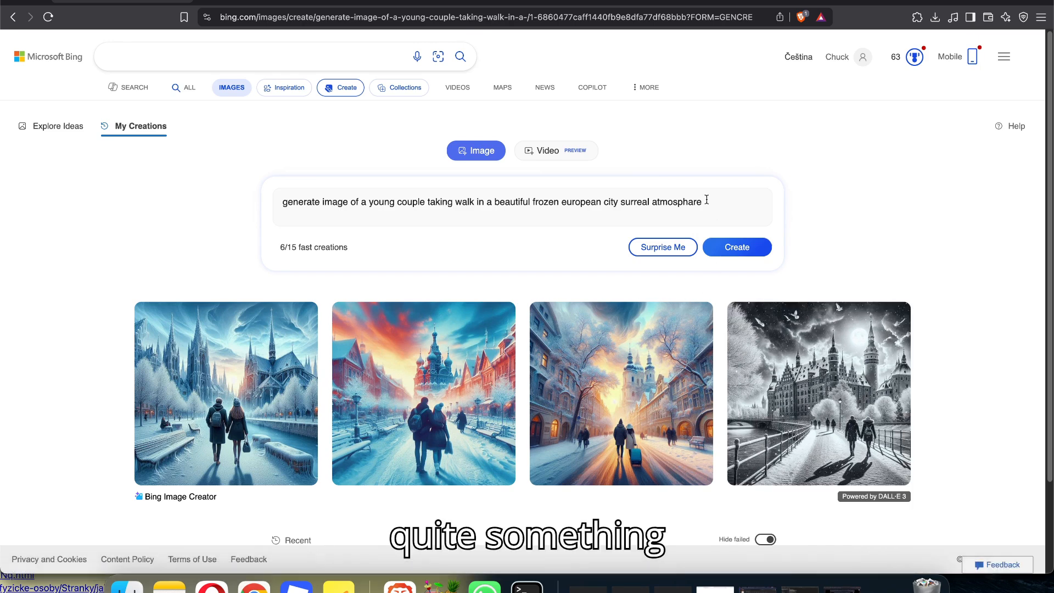
Replace "frozen european city surreal atmosphare" in the prompt with "african safari" and create a new set of images
click(705, 197)
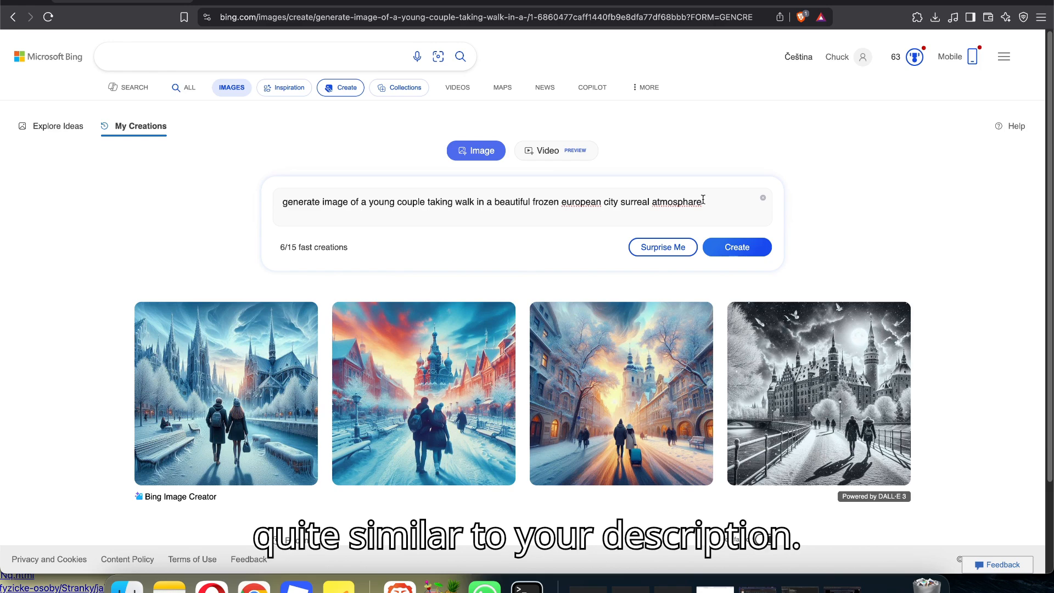
key(super+a)
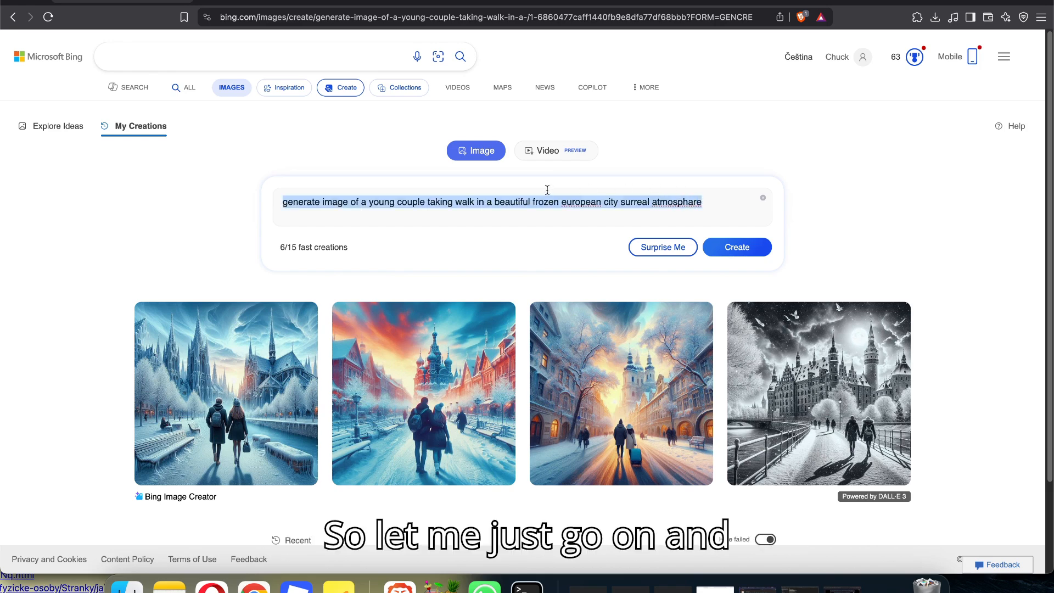
click(715, 203)
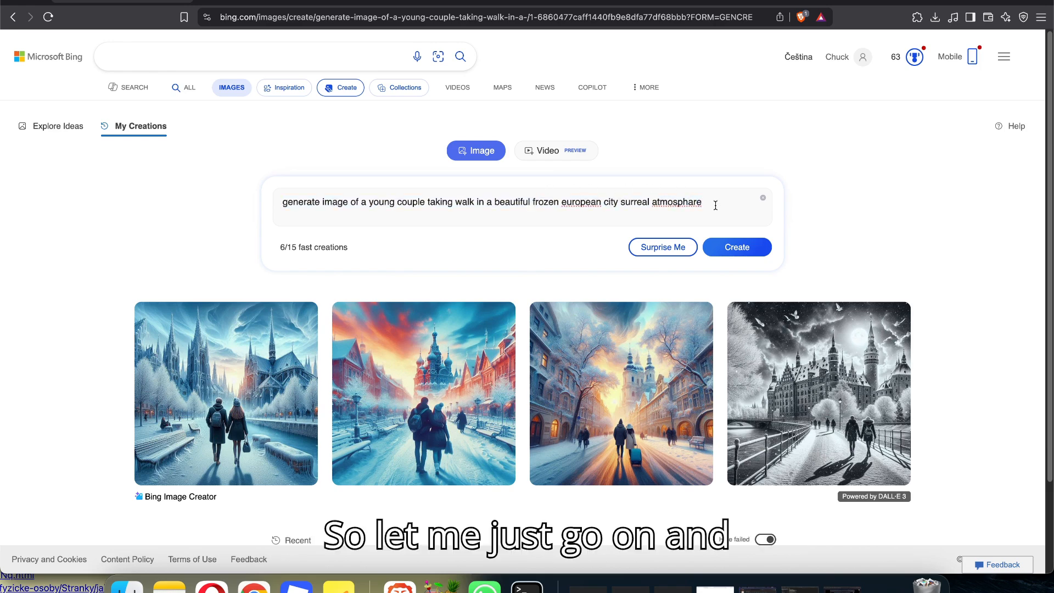
drag(715, 203, 535, 202)
text(a)
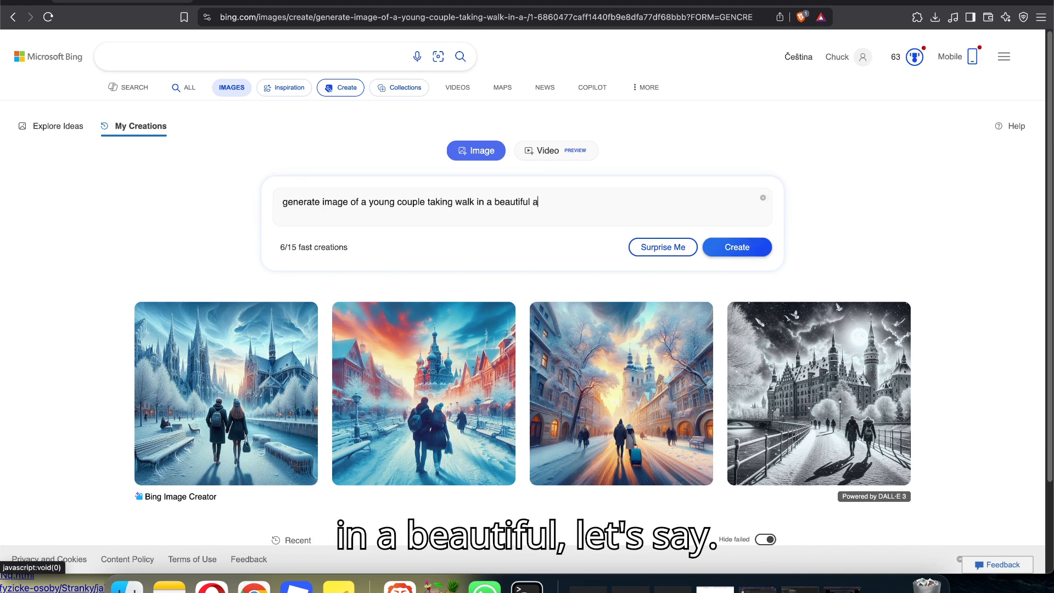
text(frican safari)
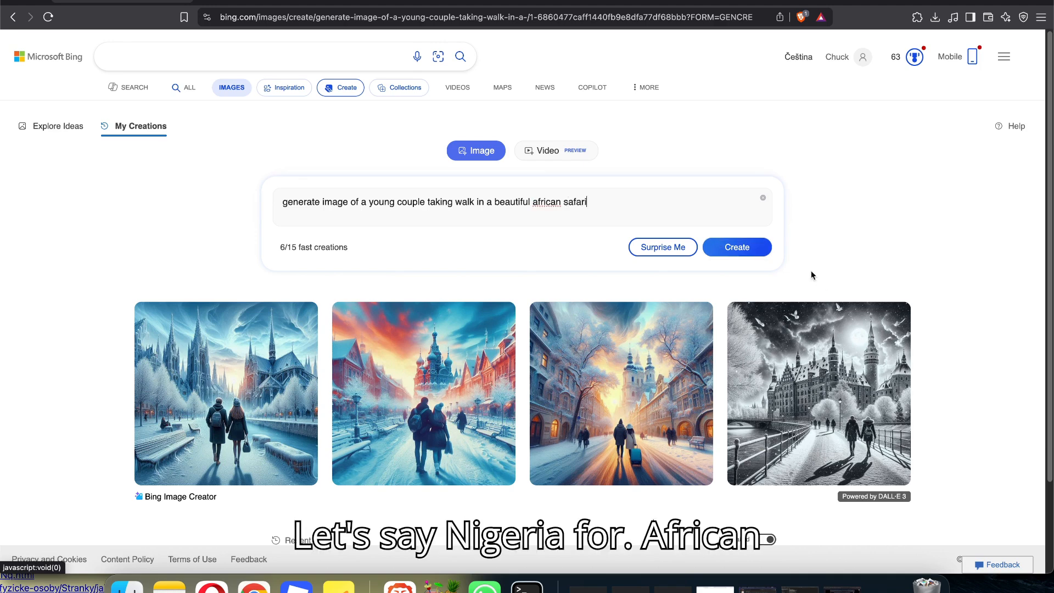
click(737, 248)
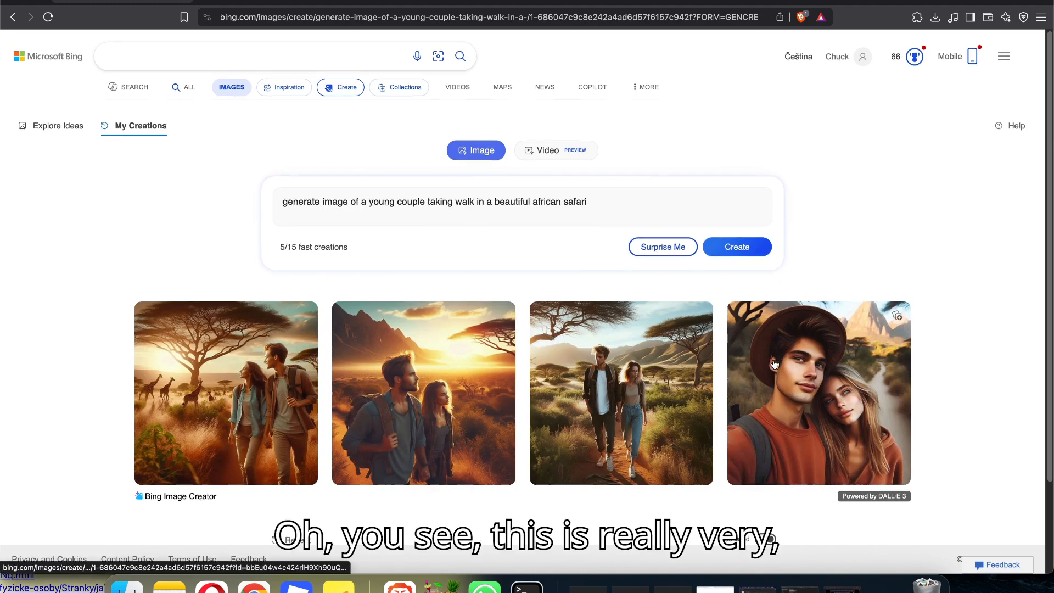
scroll(774, 364, down, 1)
scroll(774, 364, down, 2)
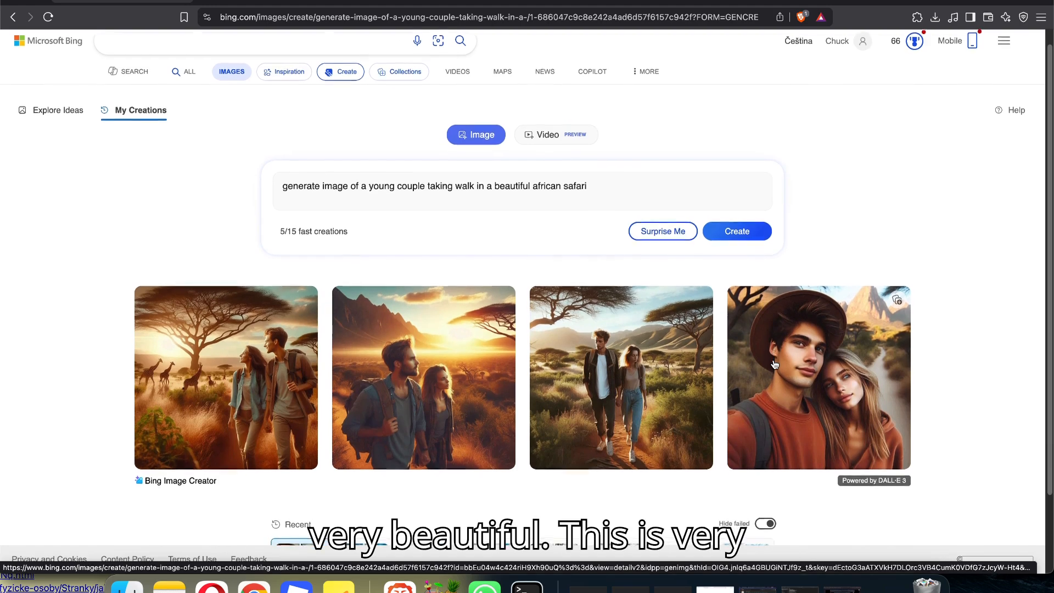
scroll(773, 364, up, 3)
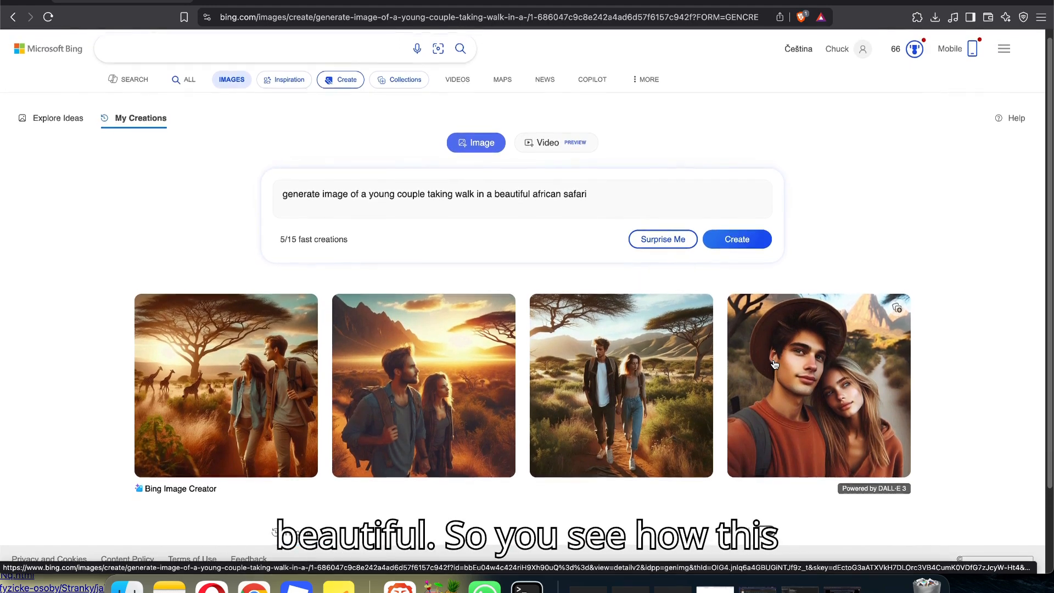